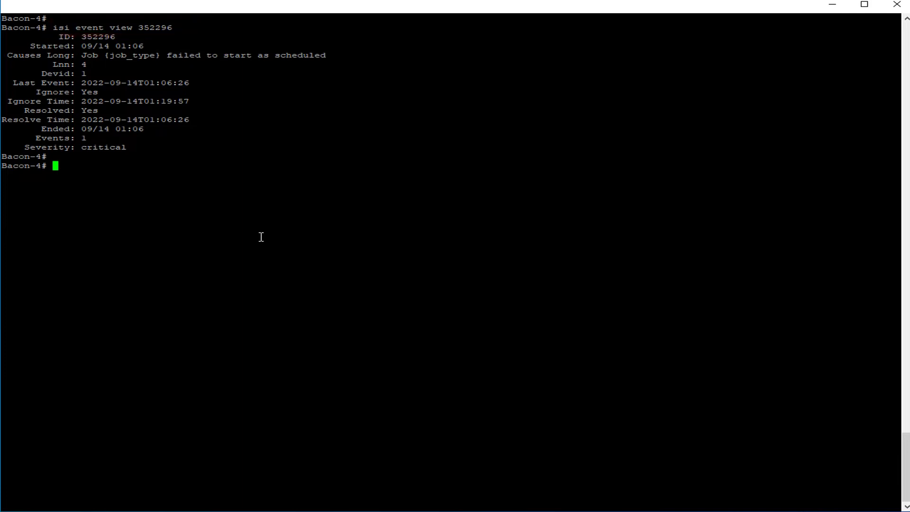
- Run isi job status -v to show MediaScan job 12238 at phase 1/8 and ten finished jobs
{"action": "type", "text": "isi job status -v"}
{"action": "key", "text": "Return"}
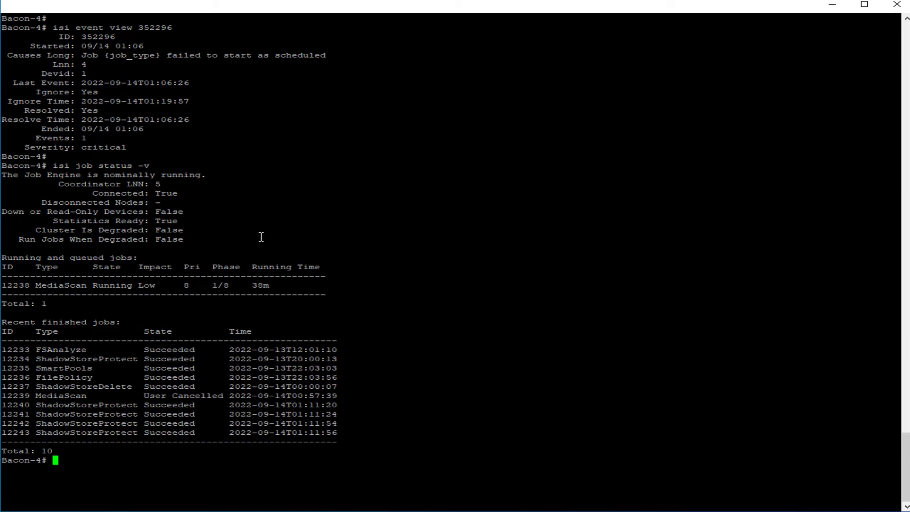
{"action": "key", "text": "Return"}
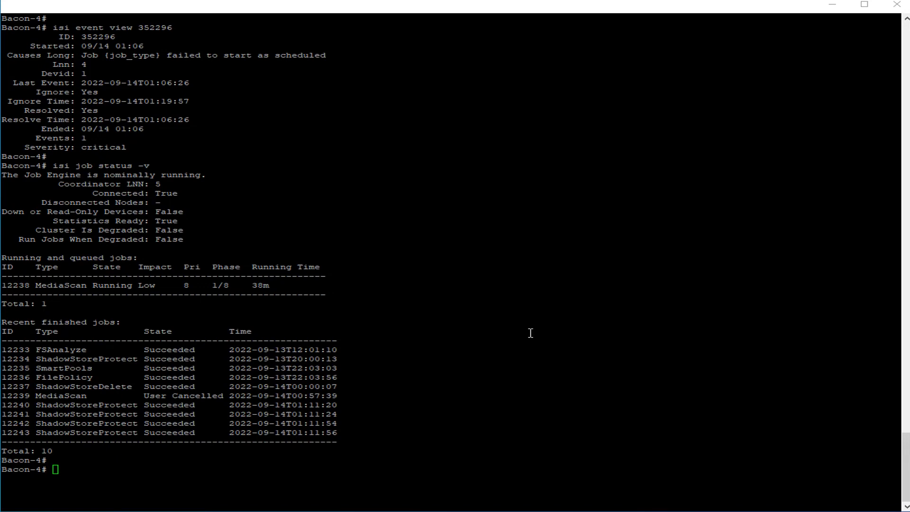
- Bulk-mark all cluster events as ignored, then as resolved, with isi event bulk
{"action": "right_click", "coordinate": [531, 332]}
{"action": "key", "text": "Return"}
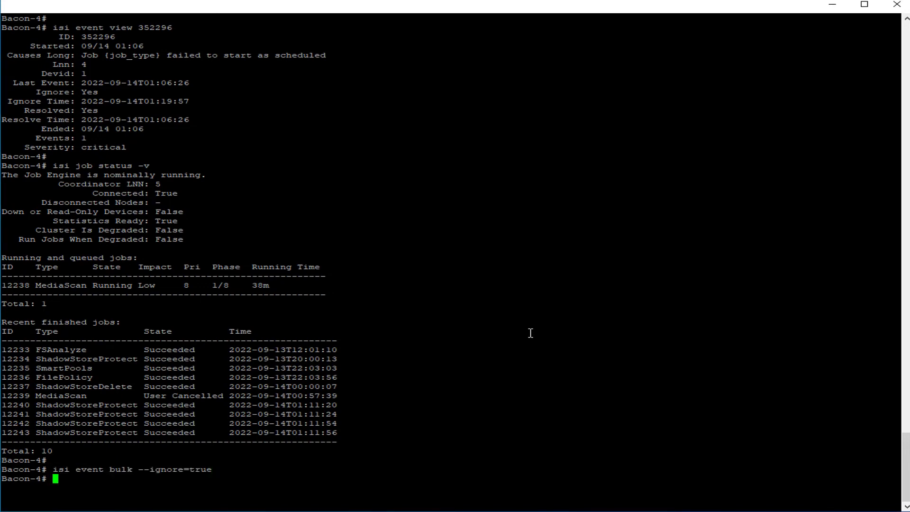
{"action": "key", "text": "Return"}
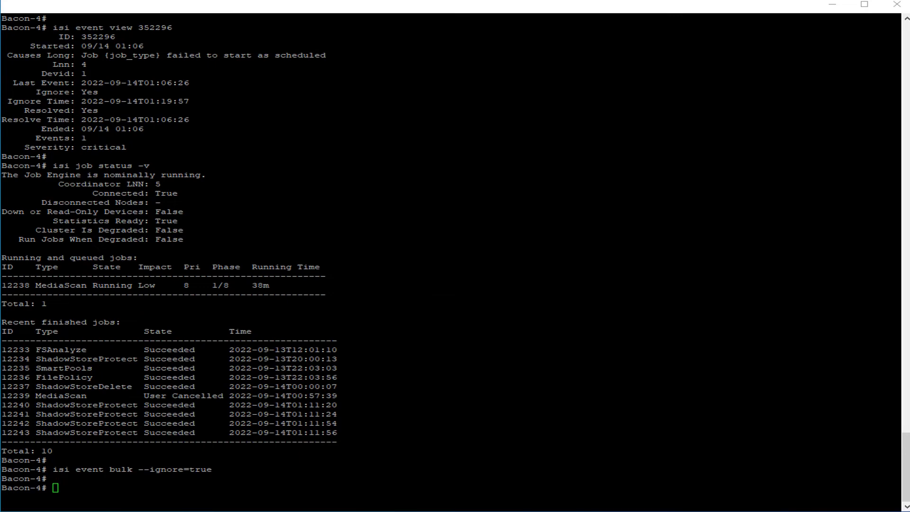
{"action": "left_click", "coordinate": [467, 273]}
{"action": "type", "text": "isi event bulk --resolved=true"}
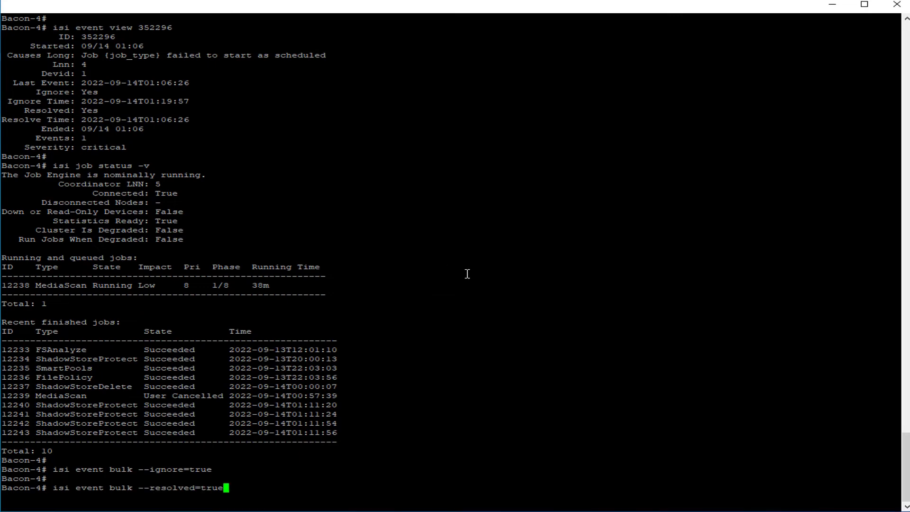
{"action": "key", "text": "Return"}
- List cluster events with isi event events list, showing zero events
{"action": "key", "text": "Return"}
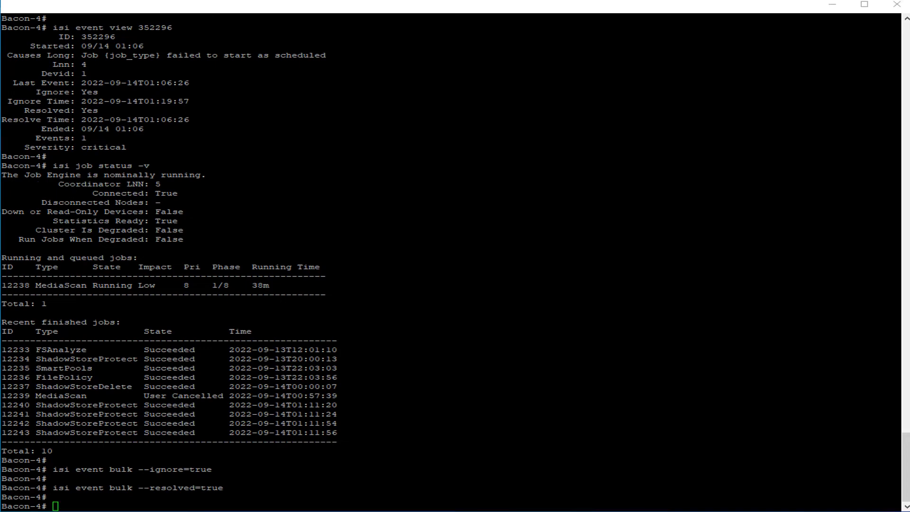
{"action": "type", "text": "isi event events list"}
{"action": "key", "text": "Return"}
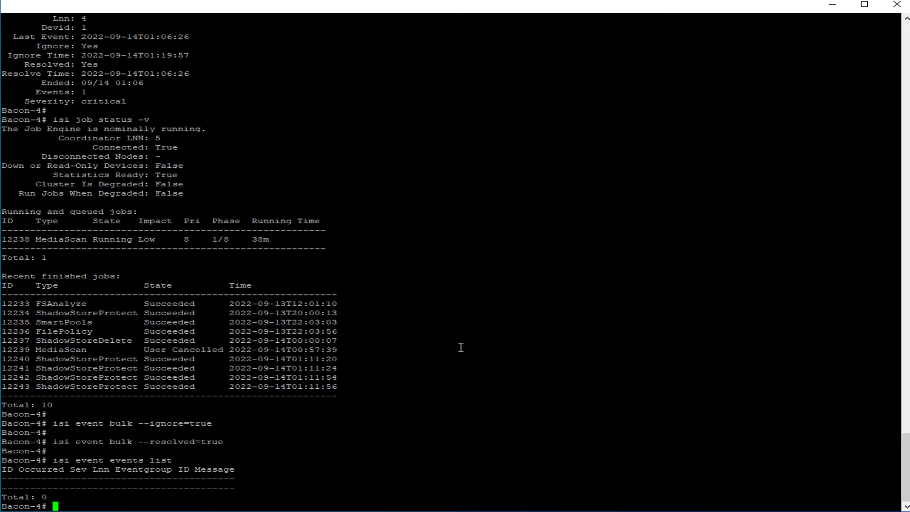
{"action": "key", "text": "Return"}
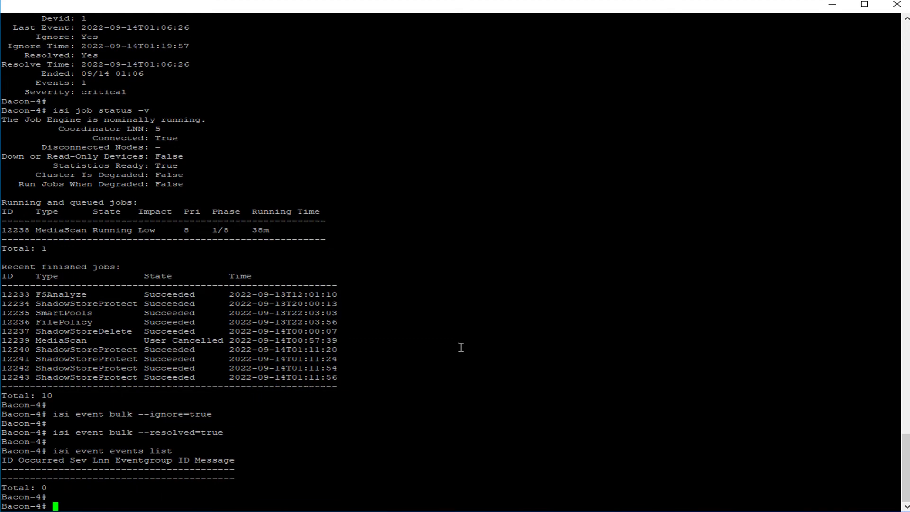